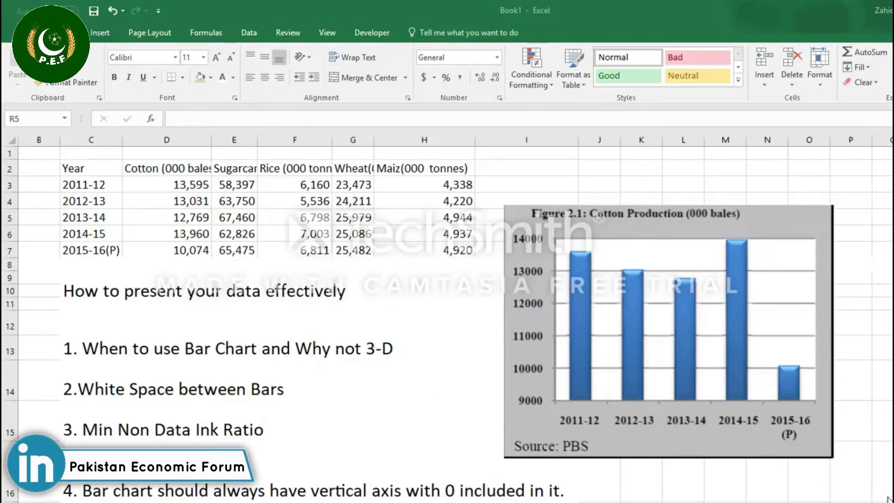
Insert a 2-D clustered column chart from the Year and Cotton data in C2:D7
click(453, 366)
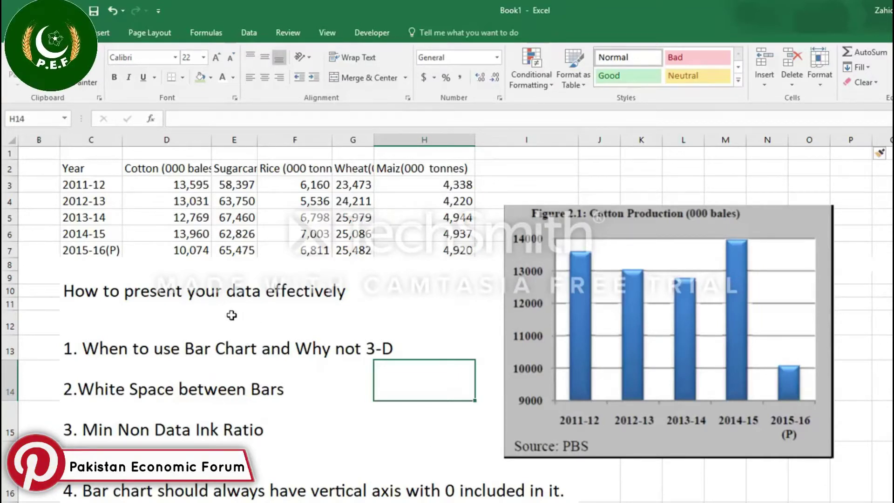
drag(82, 170, 172, 251)
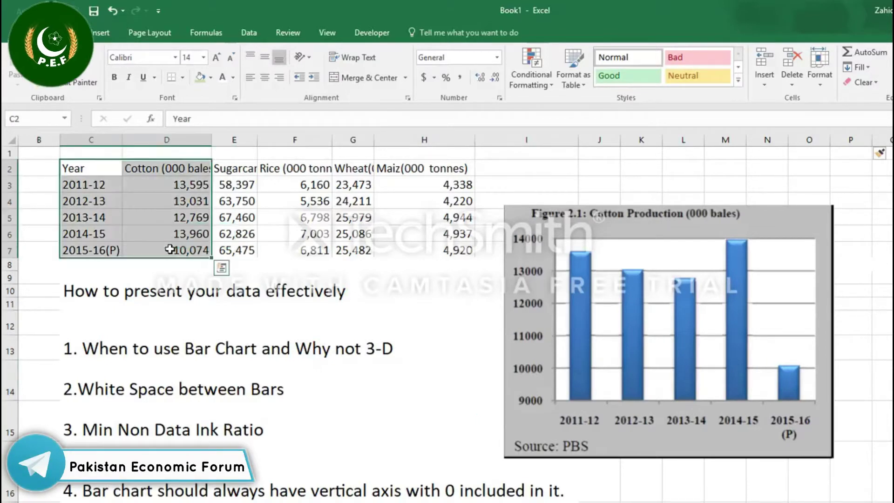
click(100, 32)
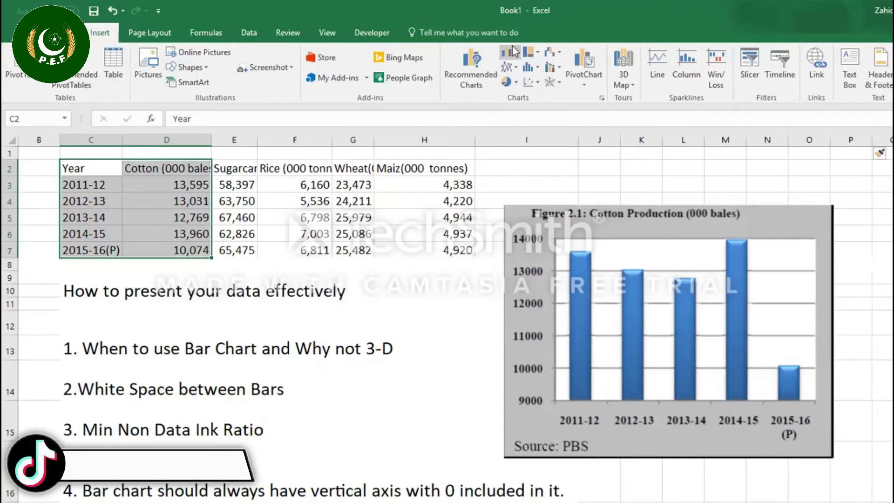
click(514, 50)
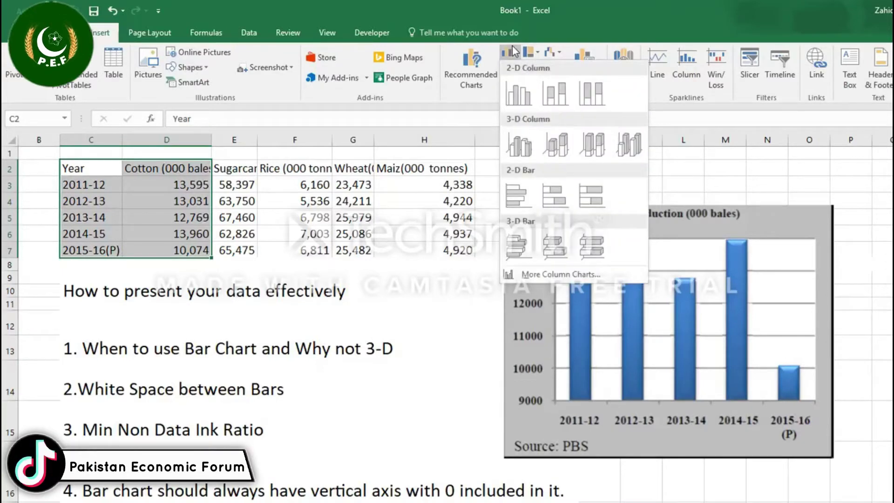
click(520, 89)
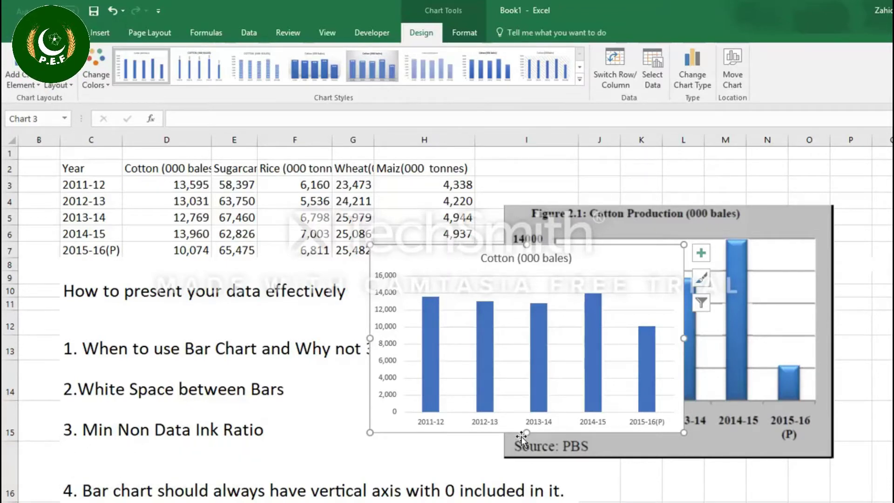
Open the Format Data Series settings for the cotton columns to adjust their gap width
click(590, 368)
right_click(590, 369)
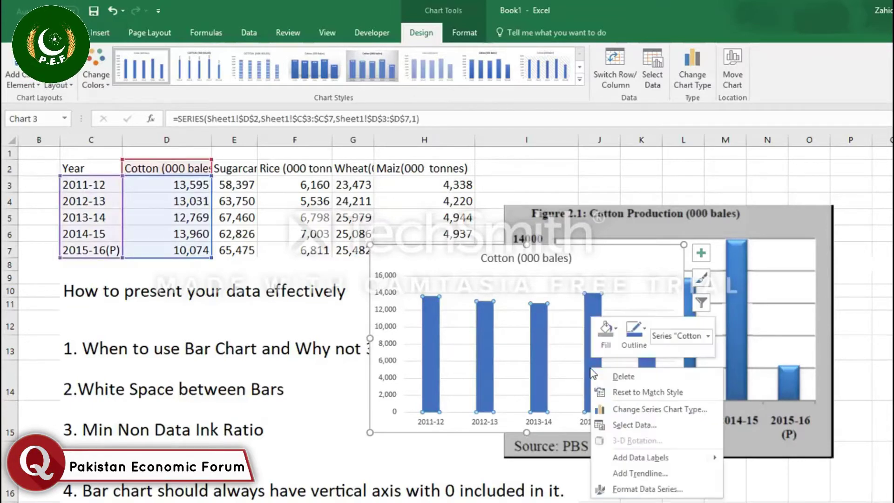
click(638, 489)
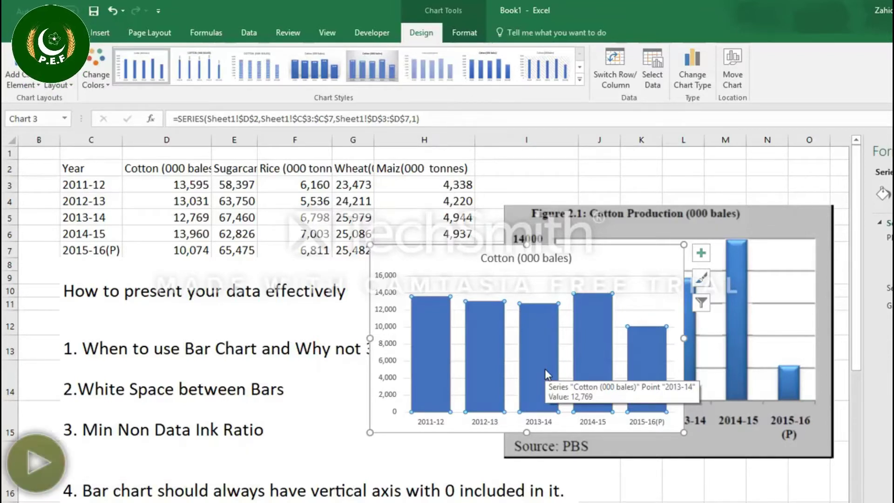
Add data labels to the cotton columns, then delete the vertical value axis and horizontal gridlines
click(701, 254)
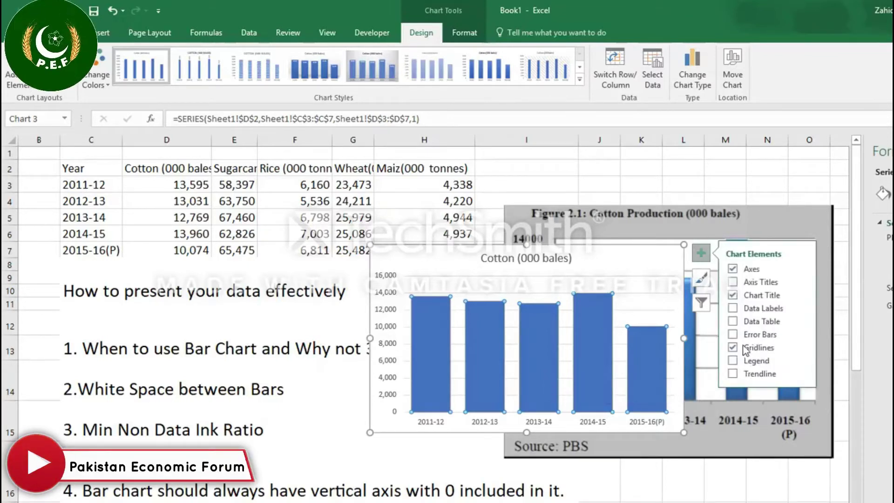
click(732, 308)
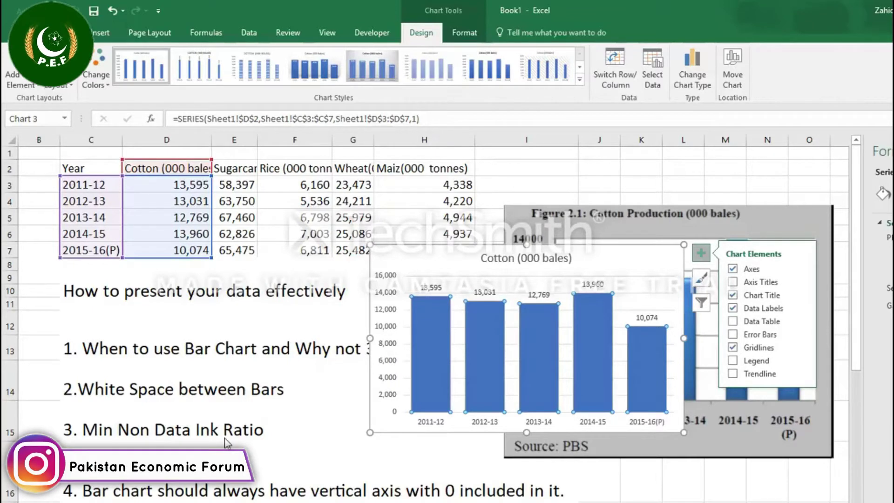
key(Up)
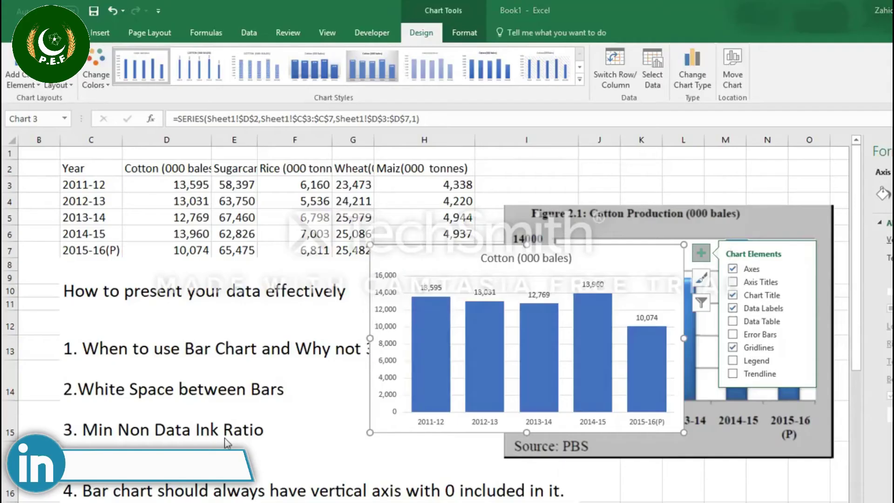
key(Escape)
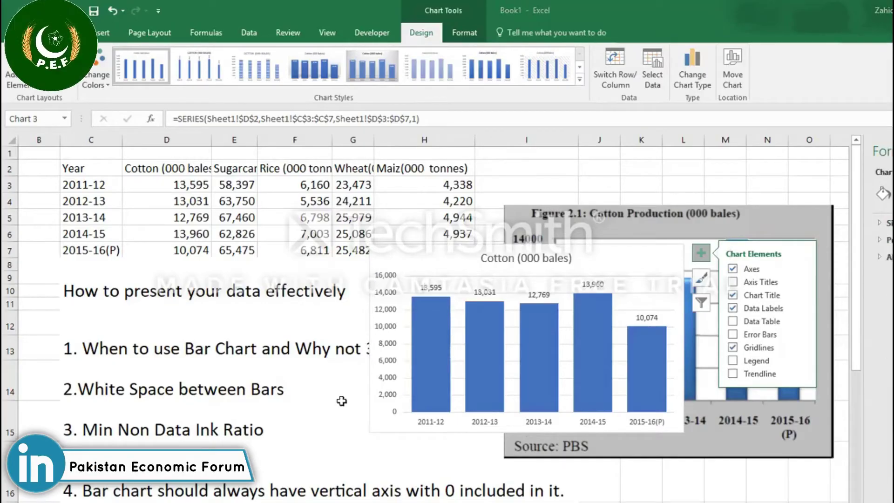
key(Delete)
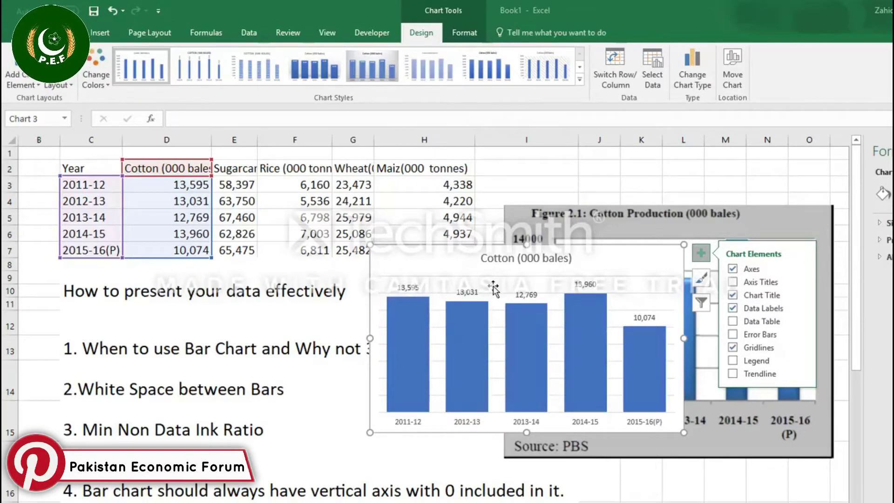
click(495, 290)
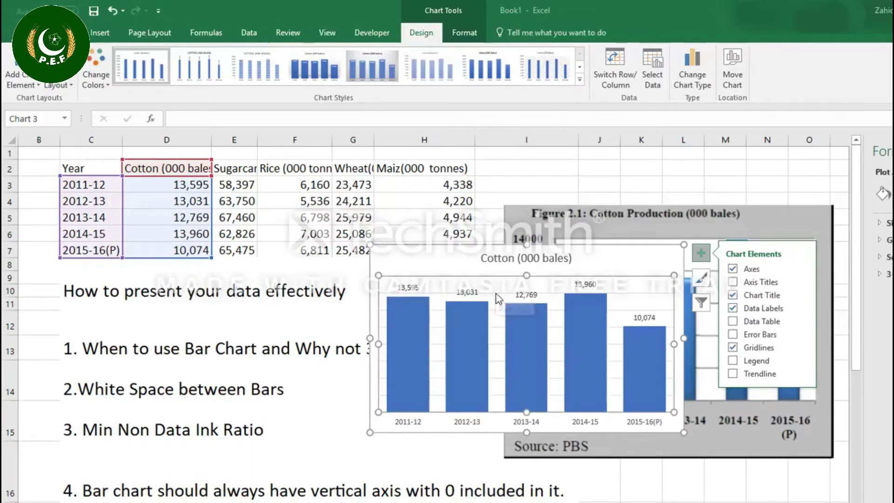
click(496, 294)
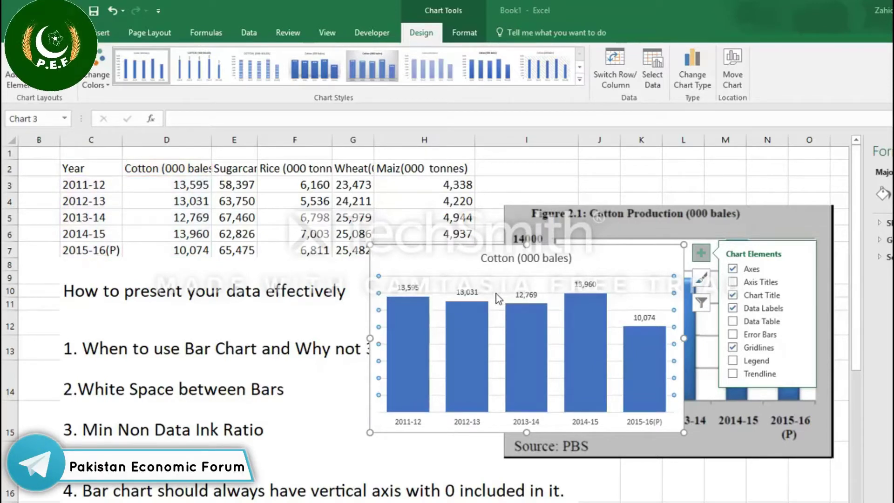
key(Delete)
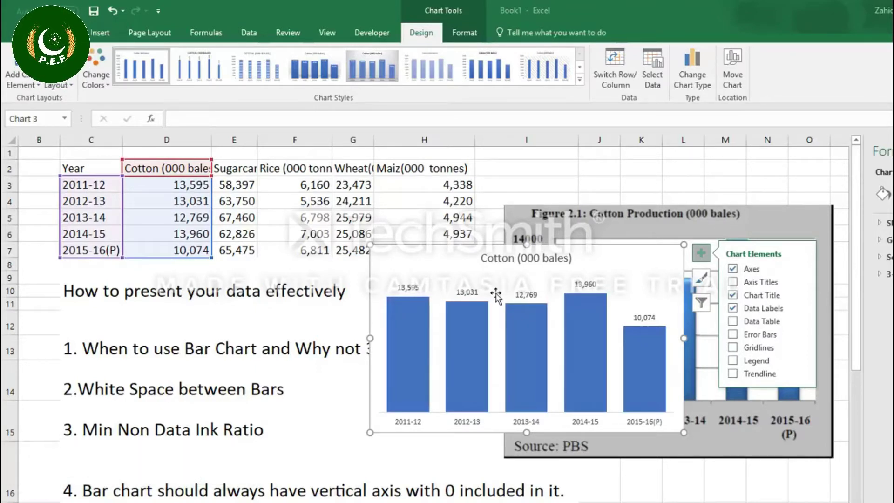
click(496, 294)
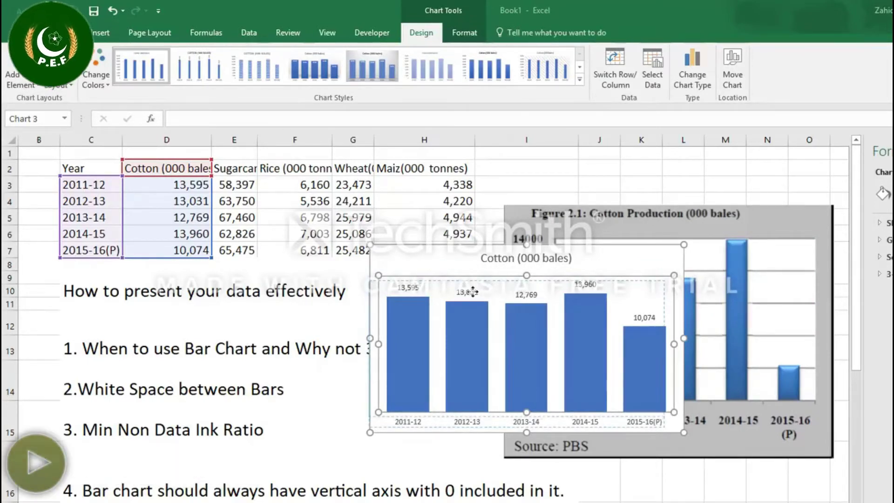
Enlarge the column value labels by one point, from 10 to 11 pt
click(473, 292)
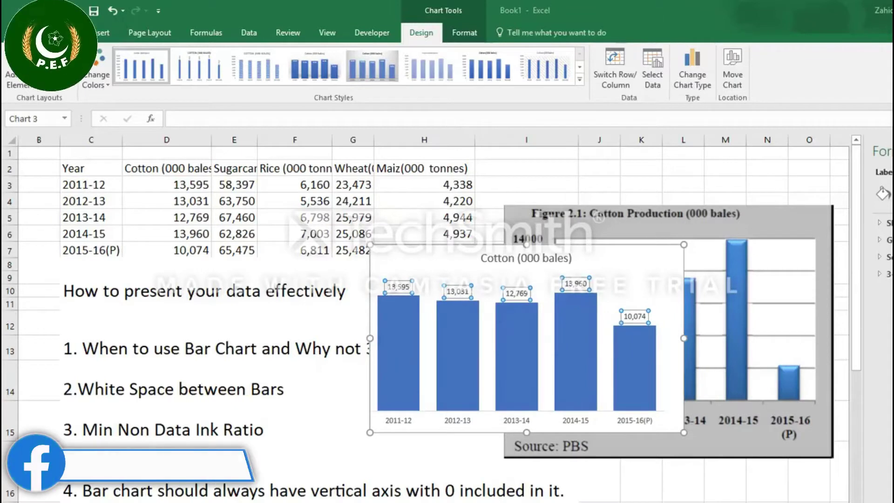
click(69, 33)
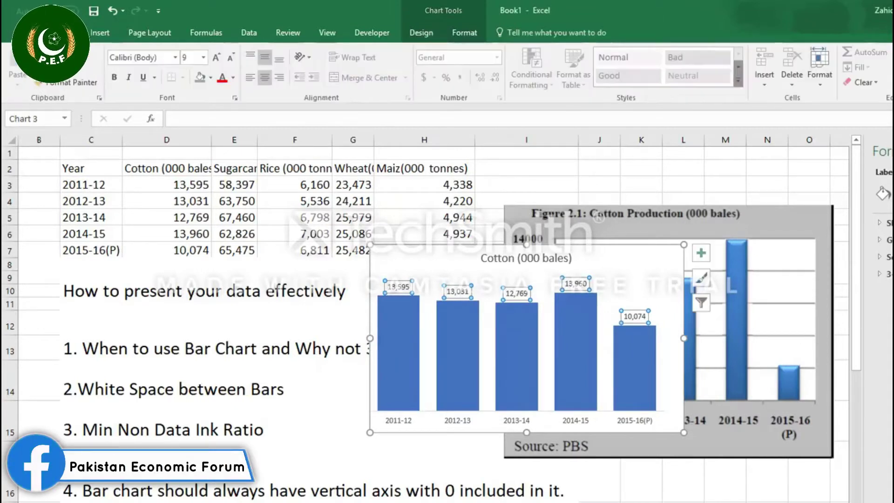
click(216, 58)
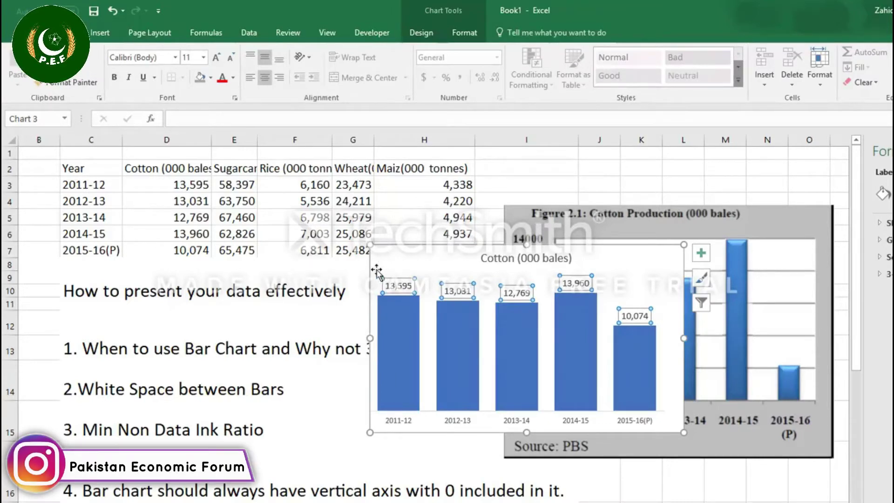
key(Up)
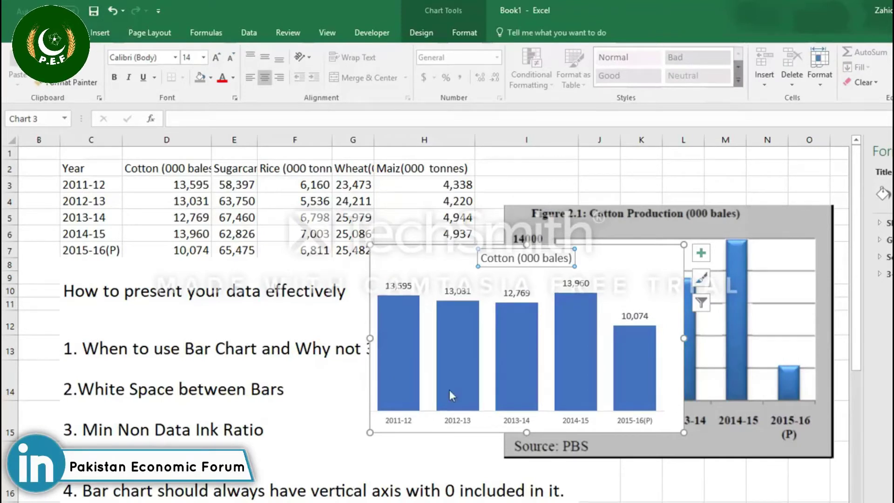
click(607, 319)
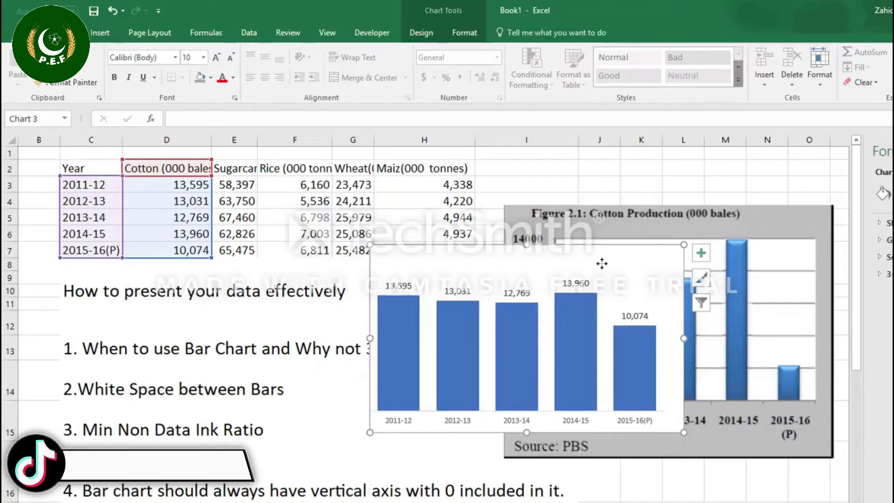
Adjust the chart's fill and border formatting and move the chart further left on the sheet
right_click(488, 256)
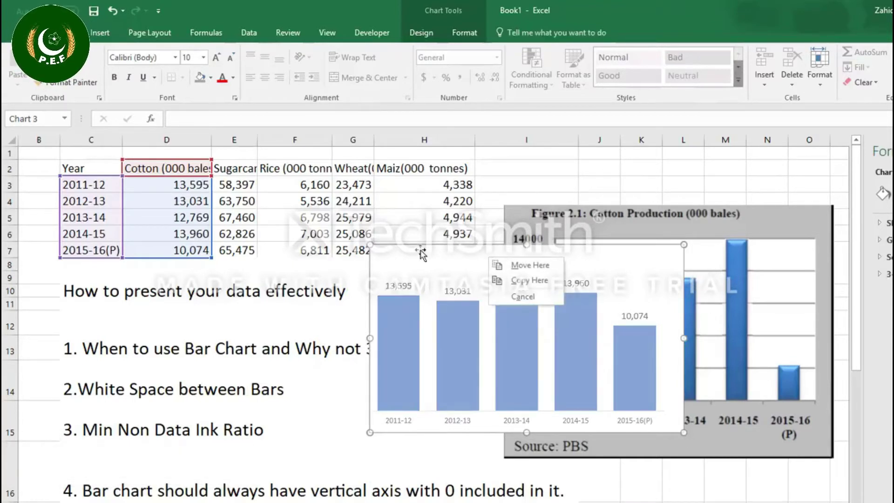
key(Escape)
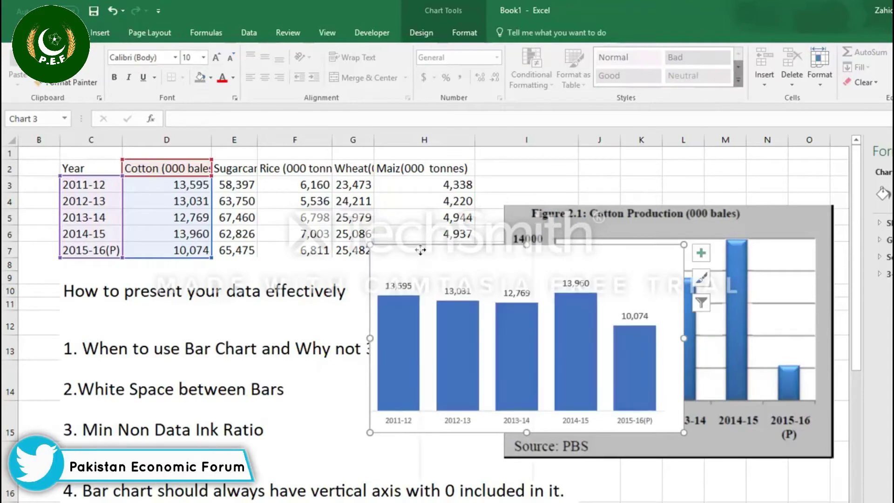
right_click(420, 250)
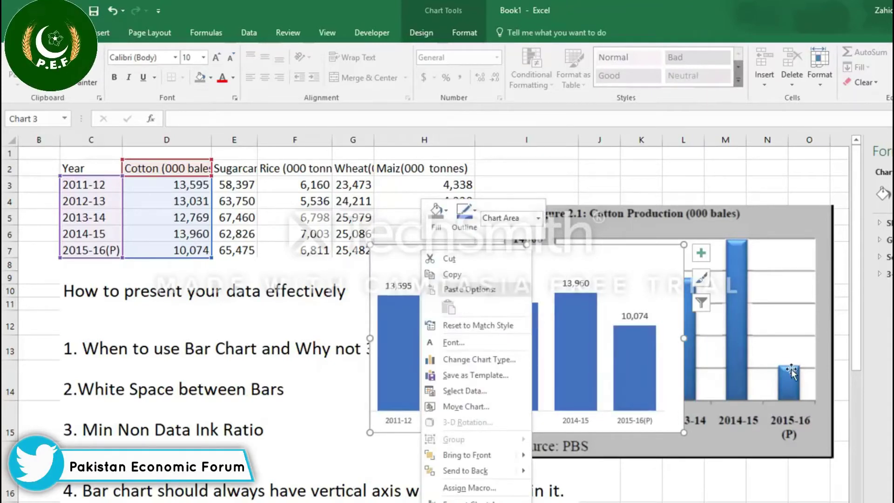
click(882, 193)
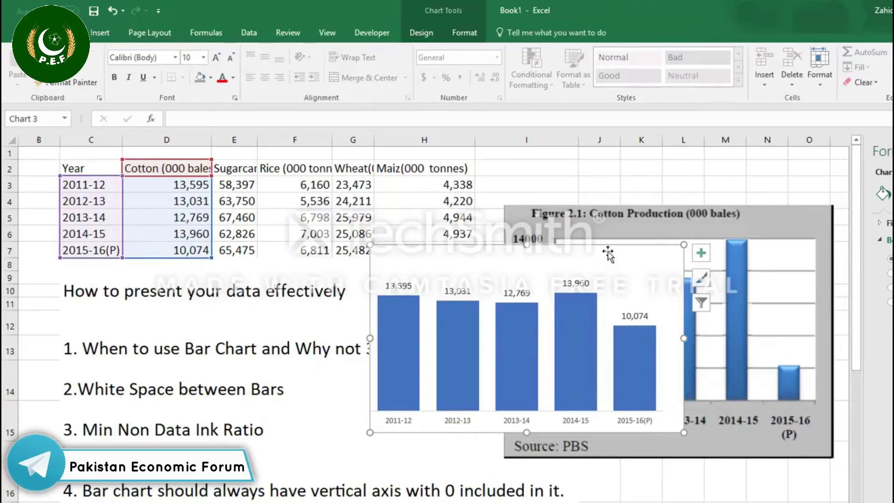
drag(604, 250, 380, 203)
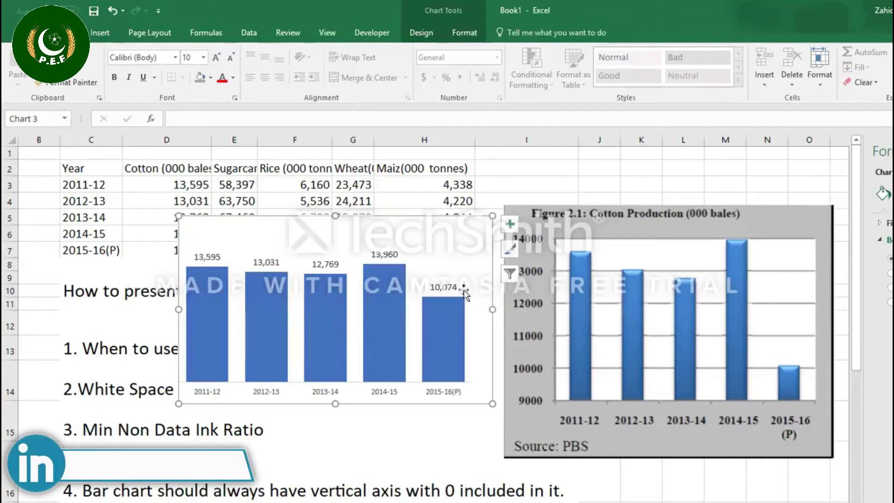
Move the original cotton figure down the sheet and place the chart beside the table from column K
click(458, 247)
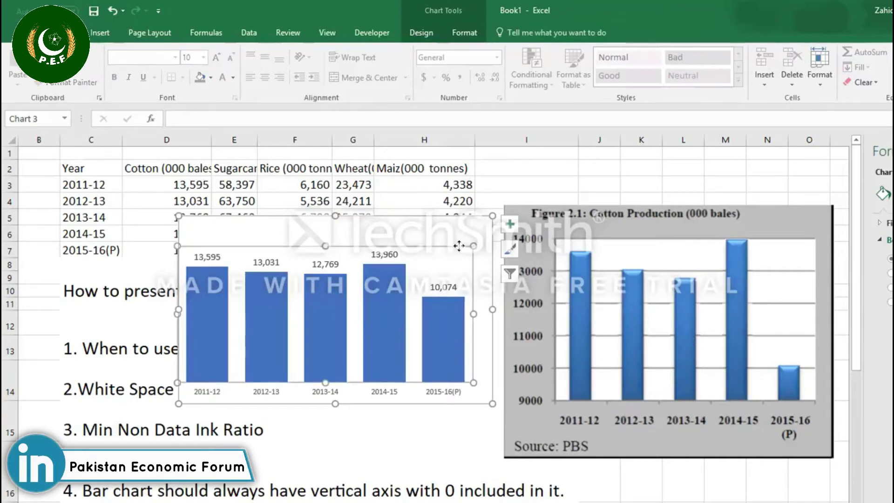
click(452, 221)
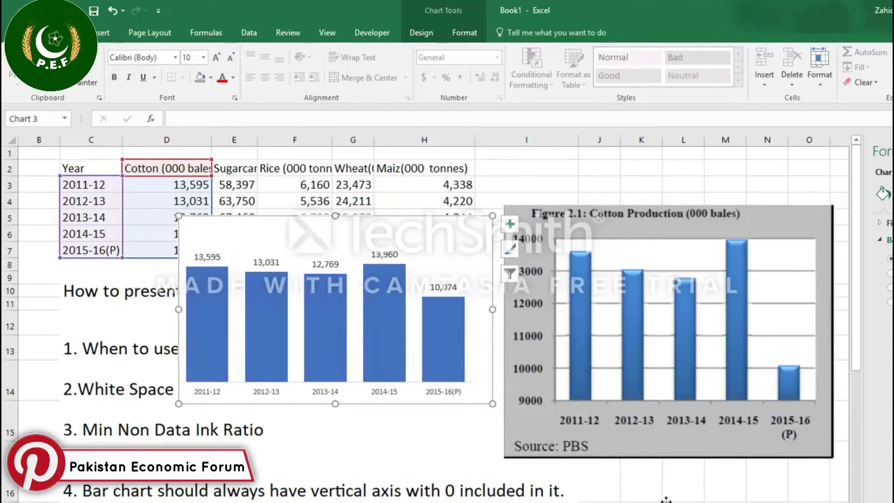
drag(653, 214, 564, 495)
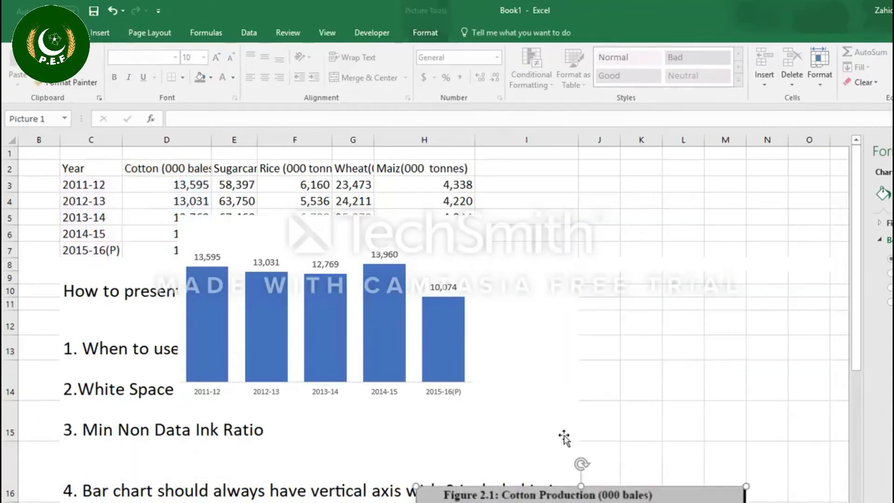
drag(403, 236, 561, 250)
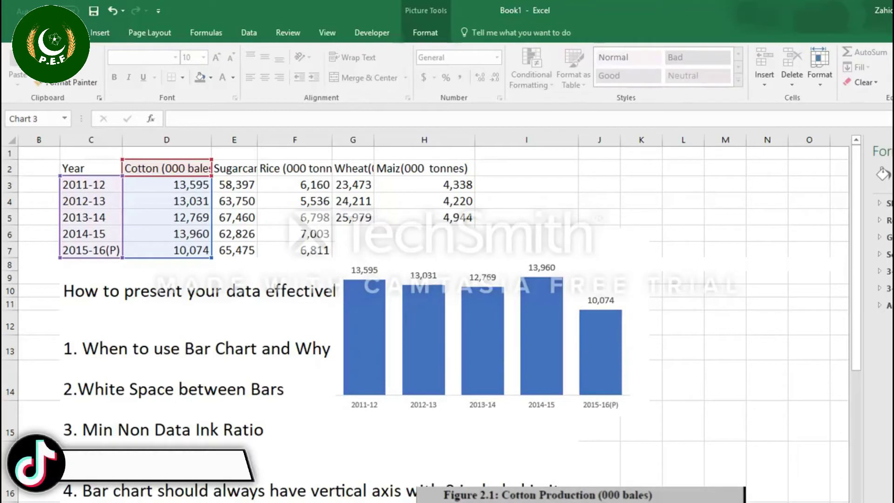
drag(482, 335, 657, 301)
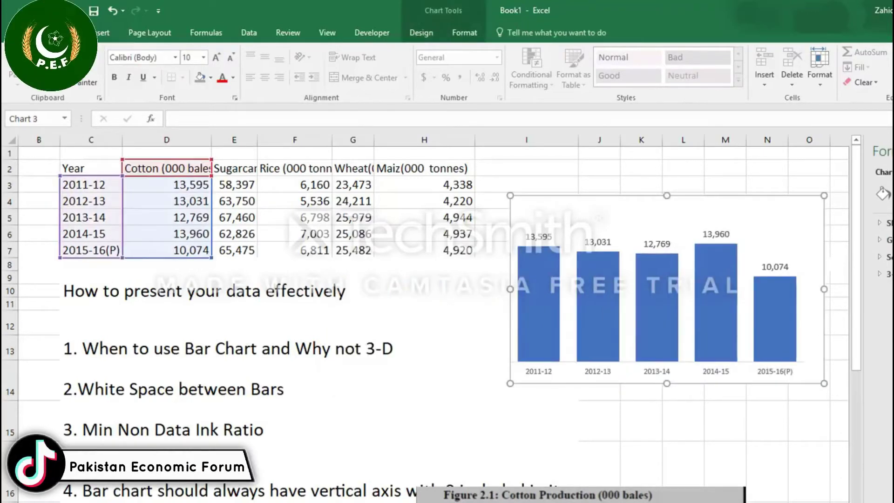
scroll(419, 316, right, 1)
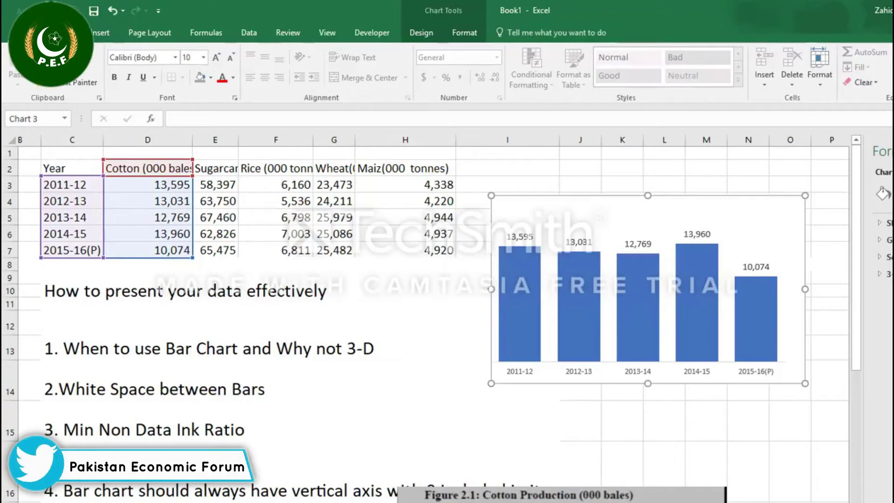
scroll(524, 133, right, 5)
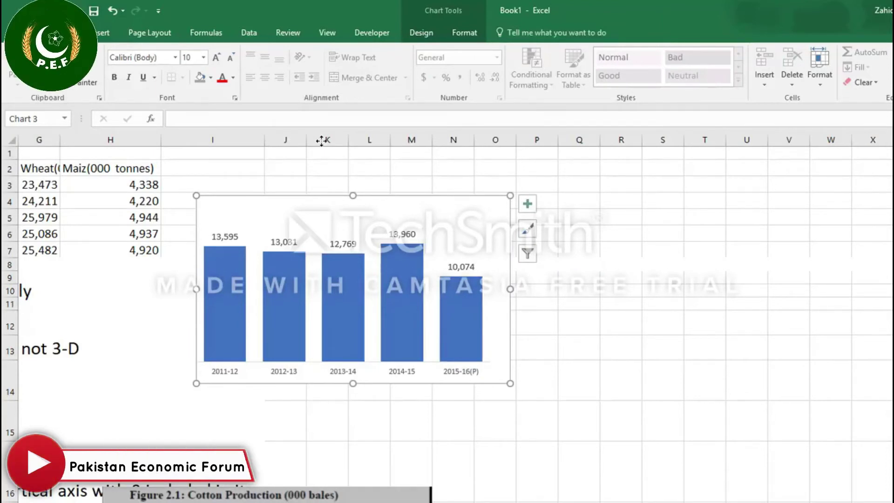
drag(321, 141, 329, 172)
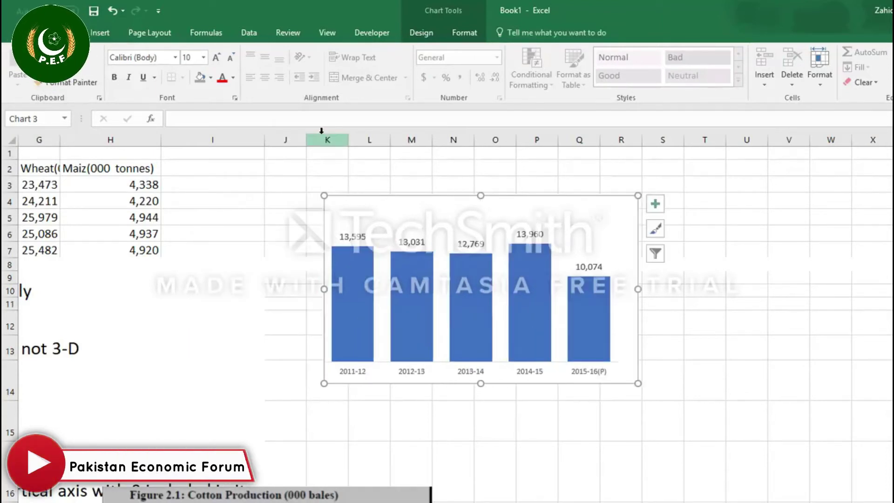
Merge and centre cells K3:R4 above the chart, with middle vertical alignment
click(335, 180)
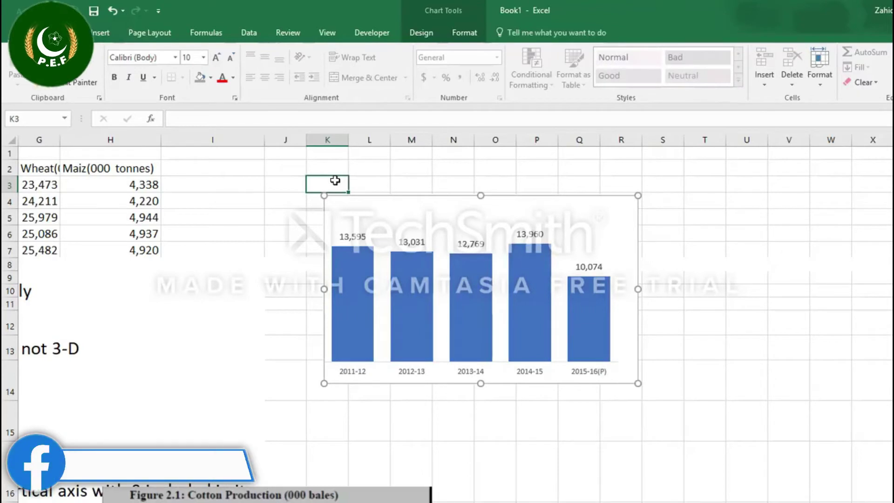
mouse_move(335, 180)
mouse_down()
mouse_move(621, 183)
mouse_move(621, 201)
mouse_up()
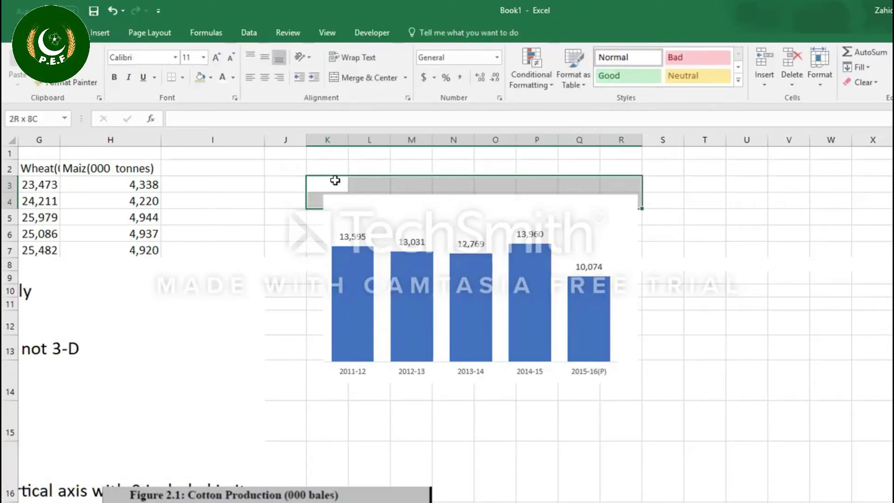
drag(335, 181, 621, 201)
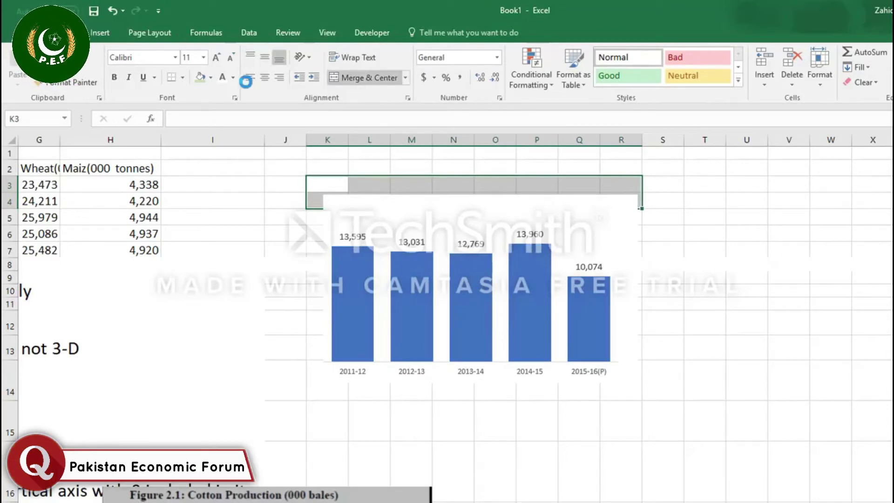
click(364, 78)
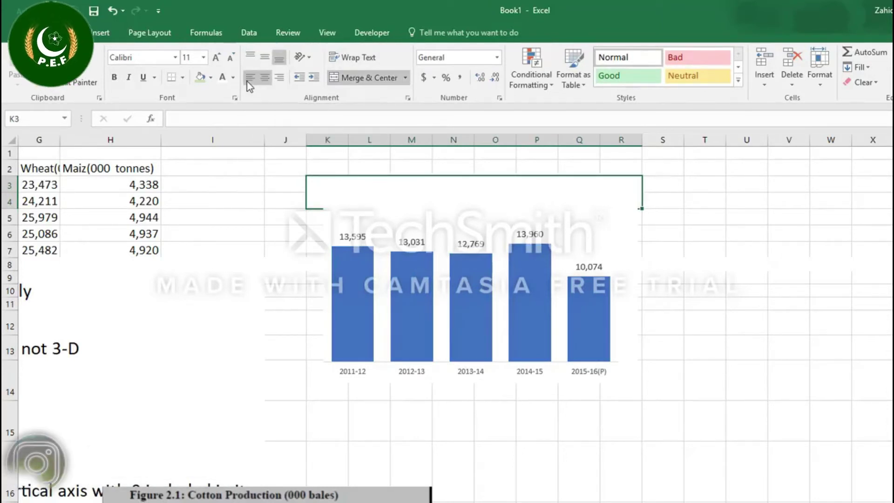
click(264, 60)
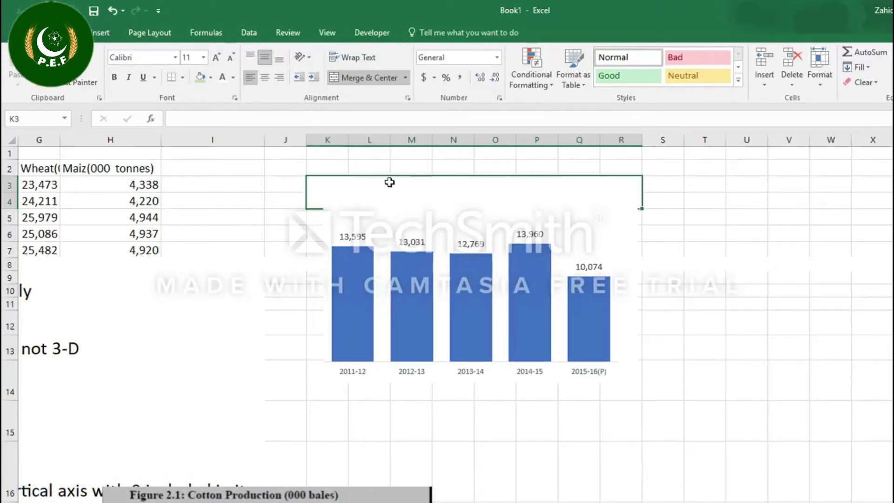
Enter the caption 'Figure 2.1 : Cotton Production (000 bales)' in merged cell K3
text(Fig)
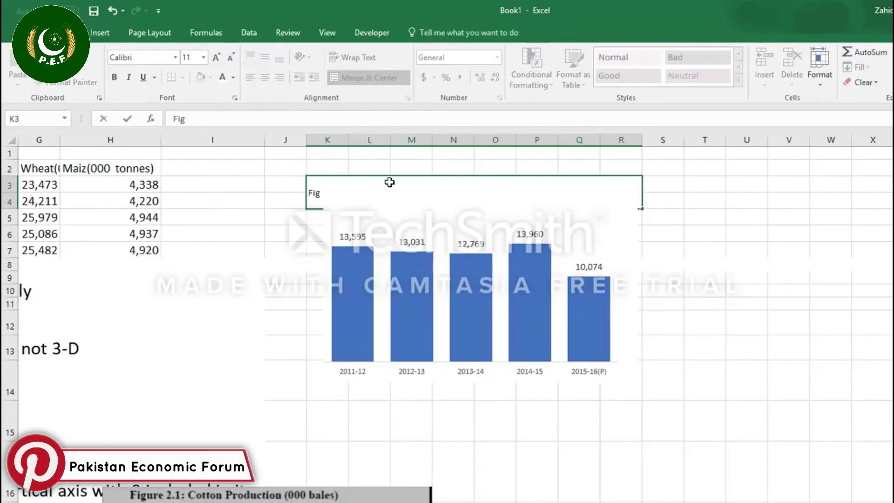
text(ure )
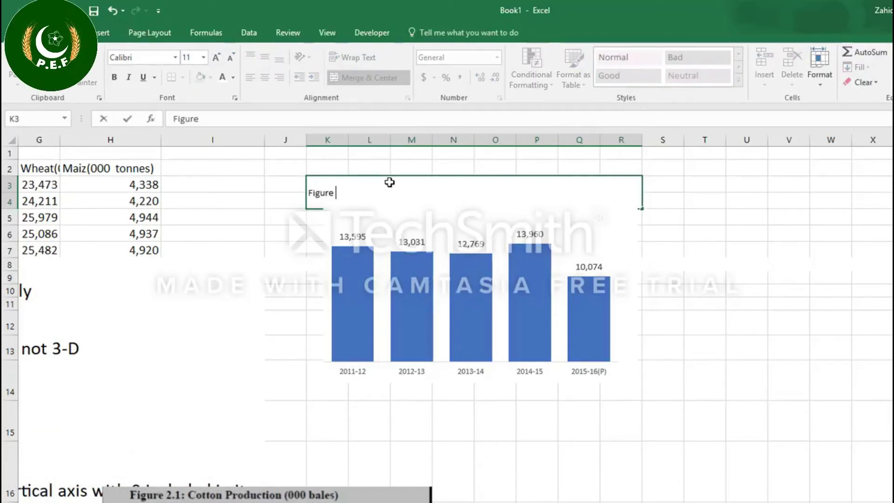
text(2.1 : Cot)
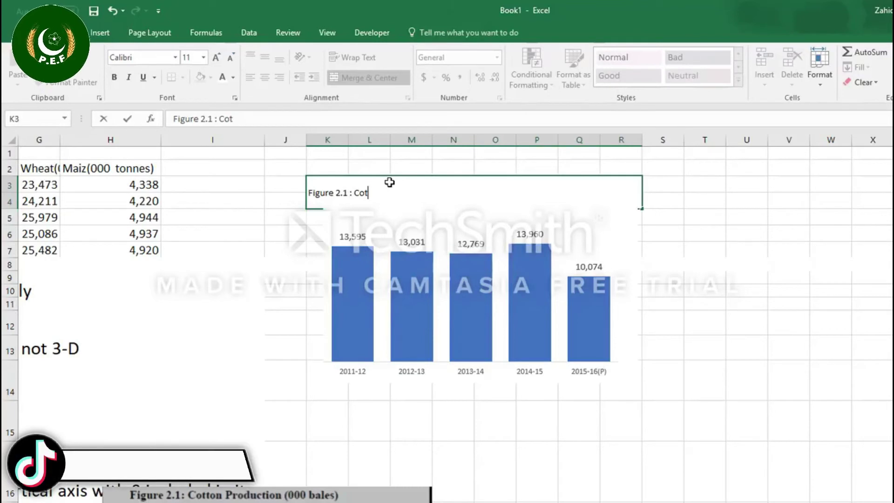
text(on Production )
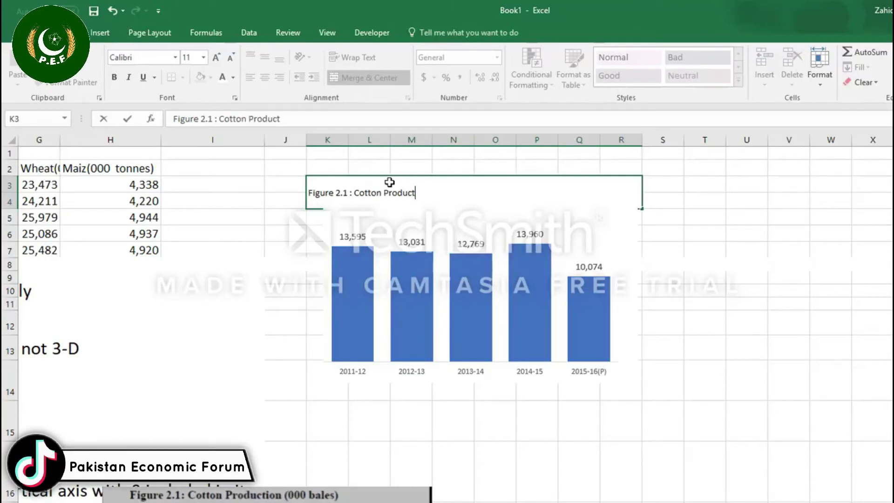
text((0)
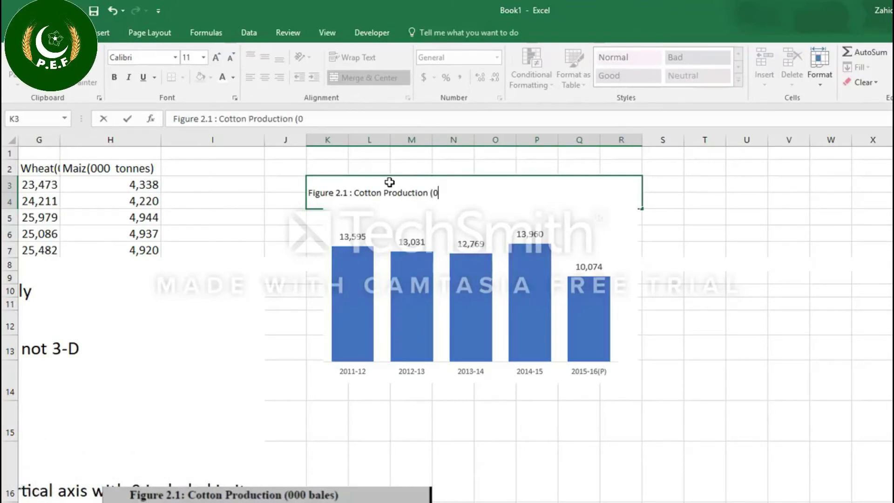
text(00 bales)
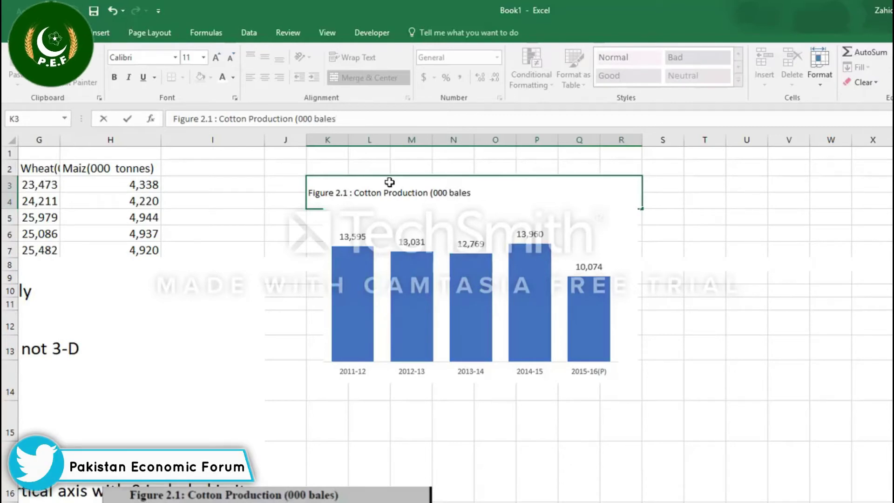
click(283, 263)
Top-align the caption and make it 14 pt grey text
click(331, 185)
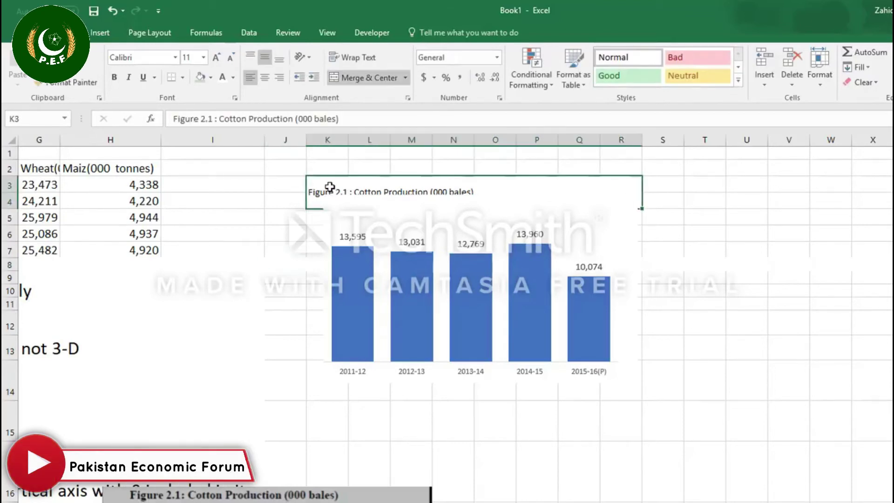
click(250, 54)
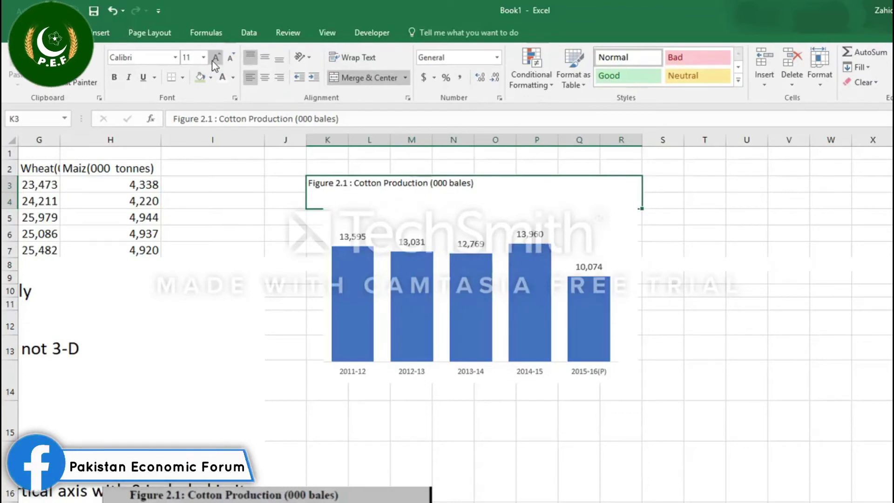
key(ctrl+shift+period)
key(ctrl+shift+period)
click(233, 78)
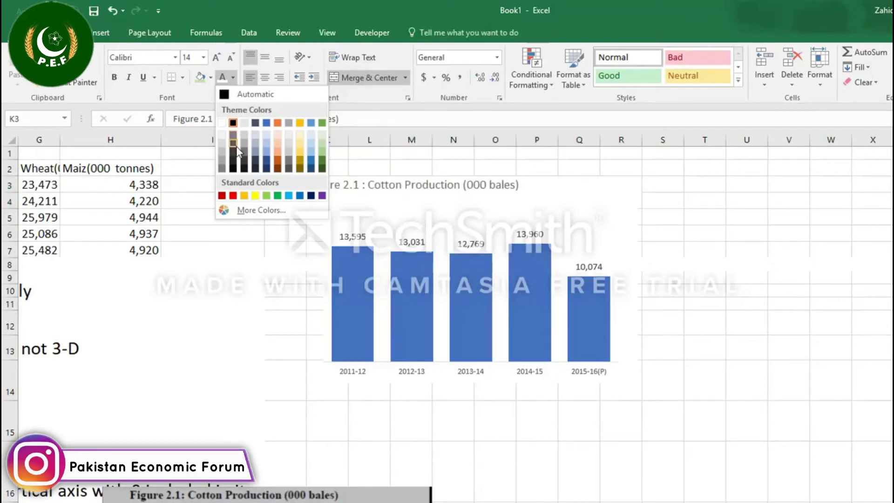
click(316, 192)
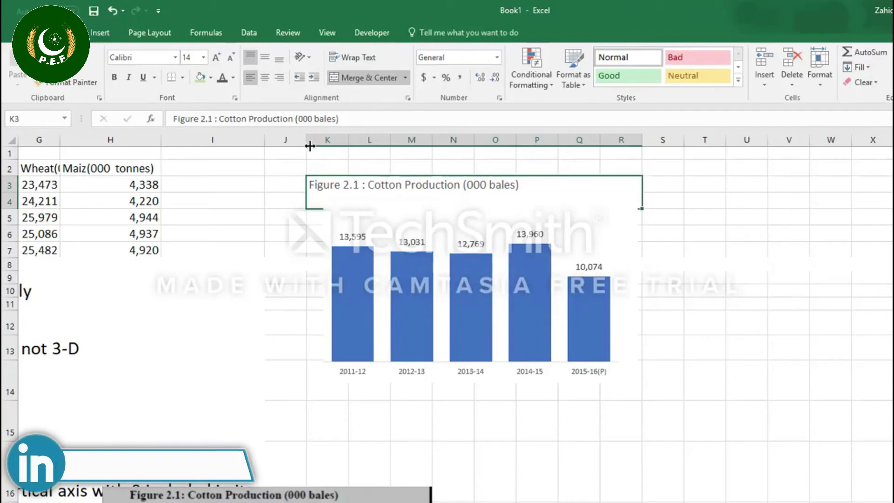
click(336, 233)
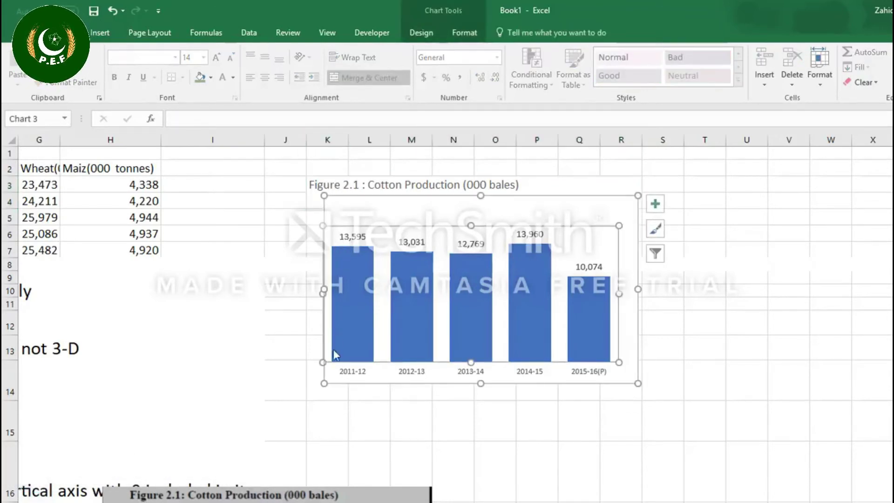
Widen the chart leftward to line up with the caption, then select columns J through T
drag(322, 383, 313, 383)
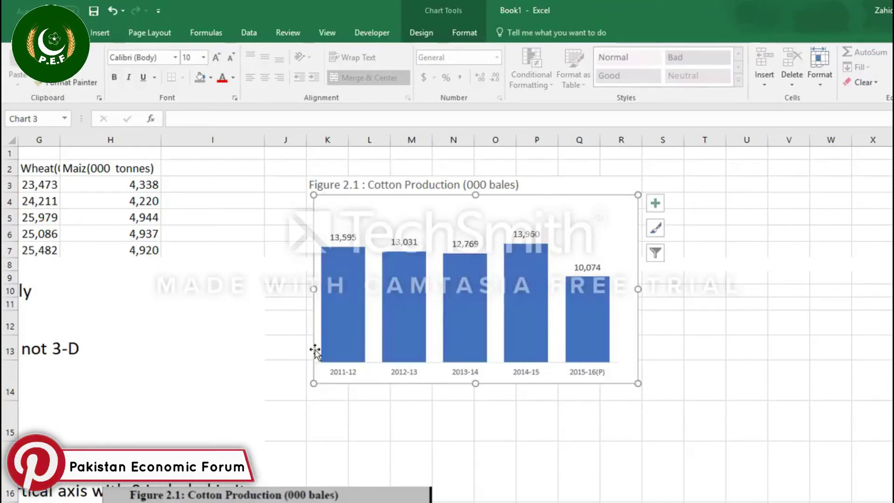
click(283, 141)
key(shift+Right)
key(shift+Right)
key(shift+Right)
key(shift+Right)
key(shift+Right)
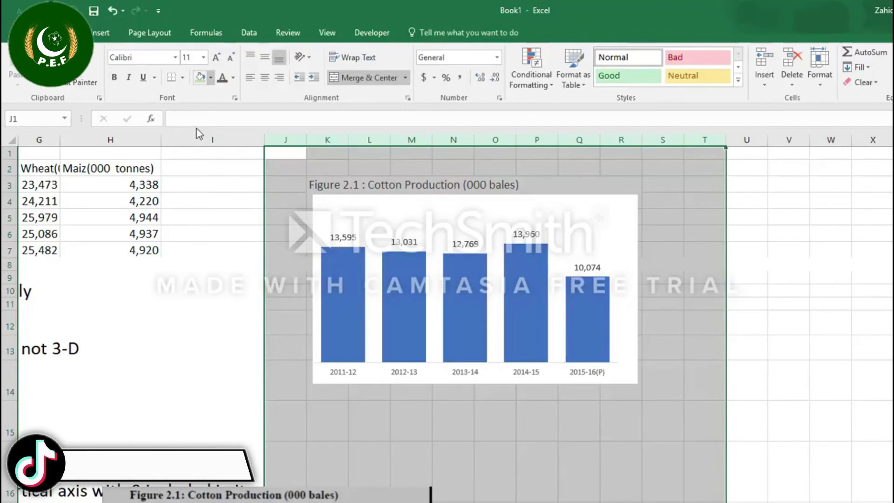
Fill columns J:T white, then shade the K3:R14 block Gray, Accent 3, Lighter 80%
click(210, 77)
click(201, 115)
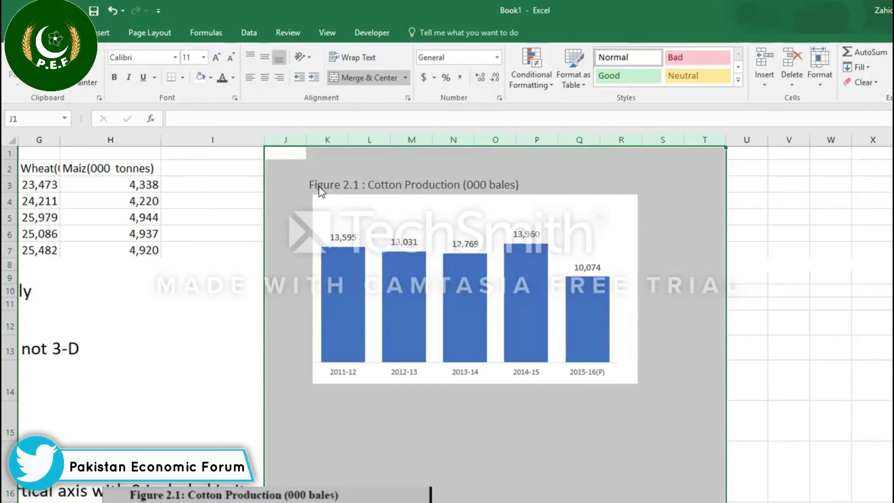
click(343, 205)
key(shift+Down)
key(shift+Down)
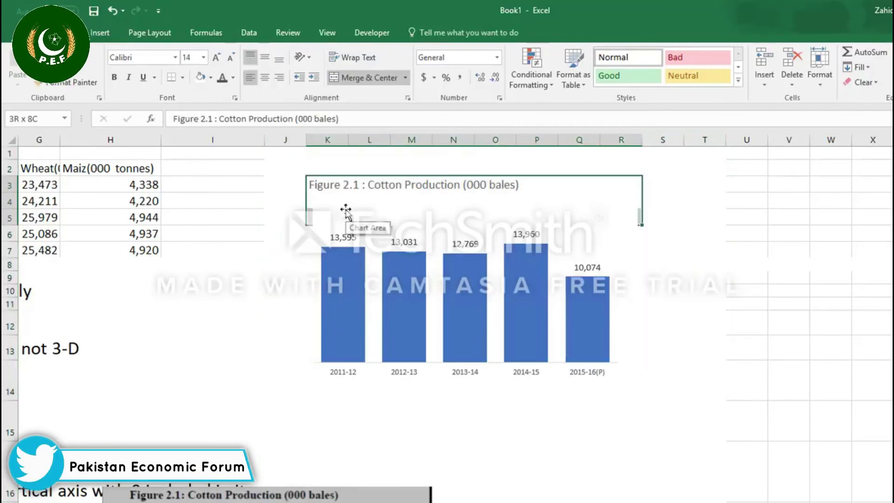
key(shift+Down)
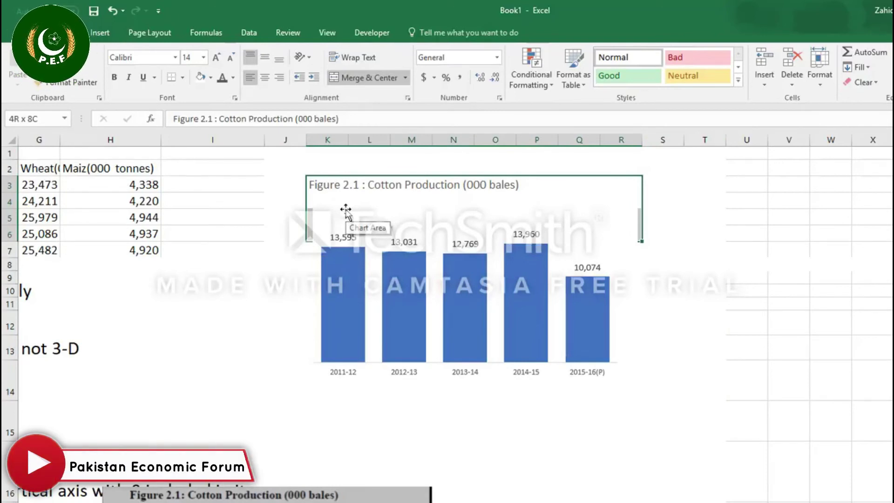
key(shift+Down)
key(shift+Down)
key(shift+Down)
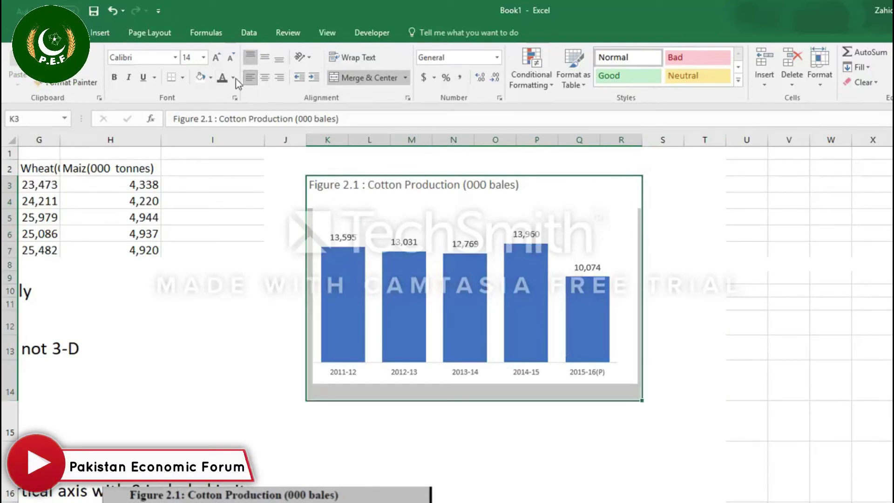
click(211, 78)
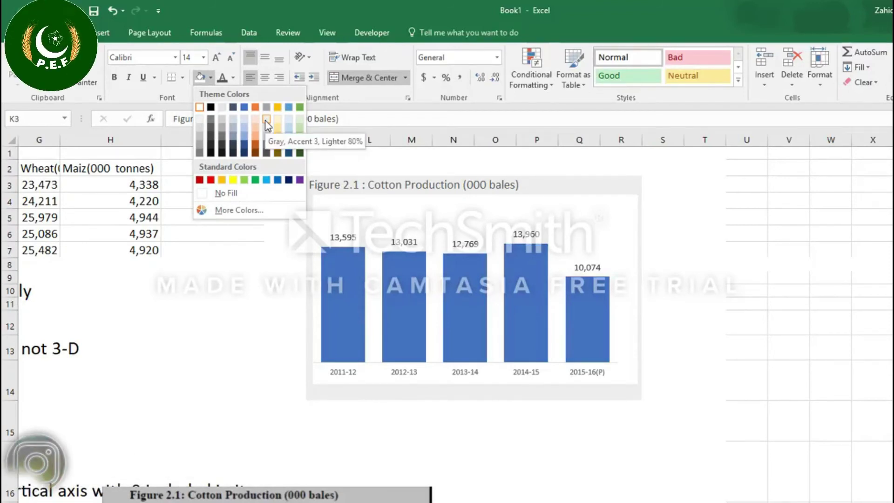
click(360, 204)
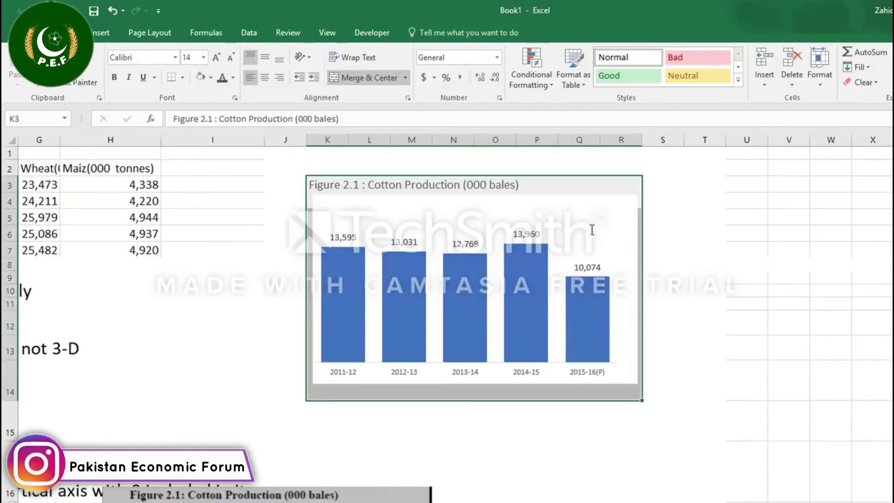
click(633, 301)
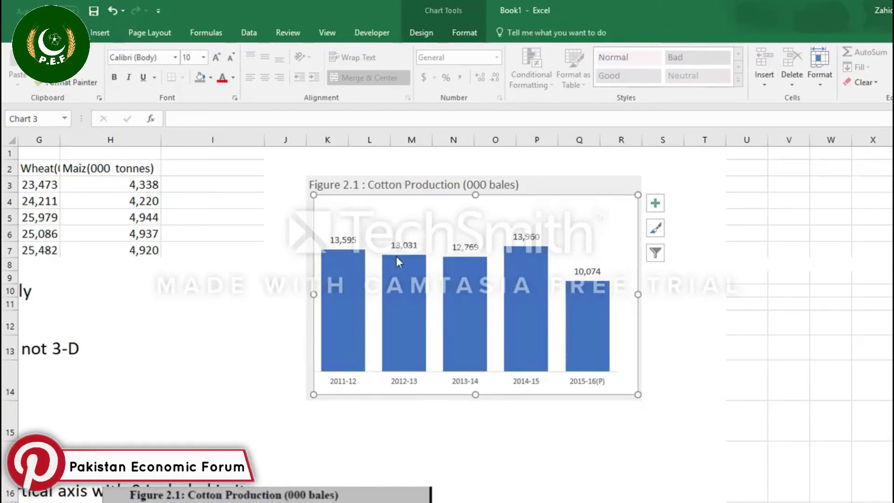
Fill the merged K3 title with Green, Accent 6, Lighter 40% and make its text white at 16 pt
click(400, 199)
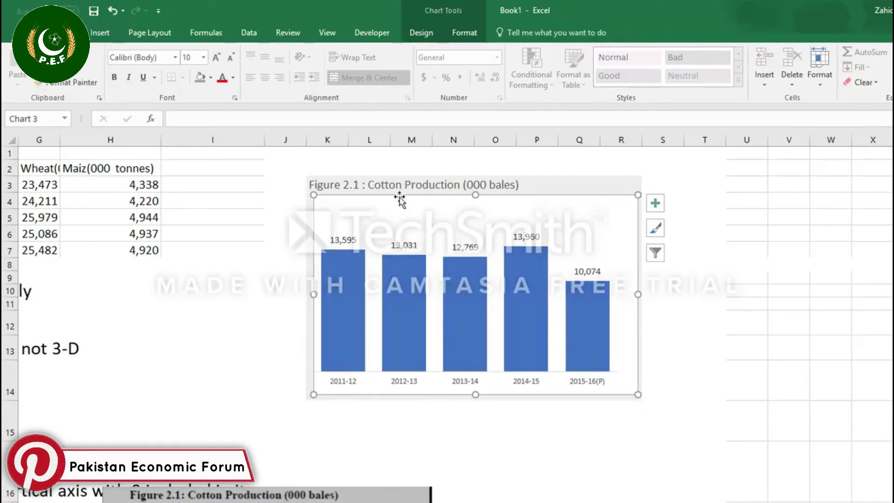
click(210, 79)
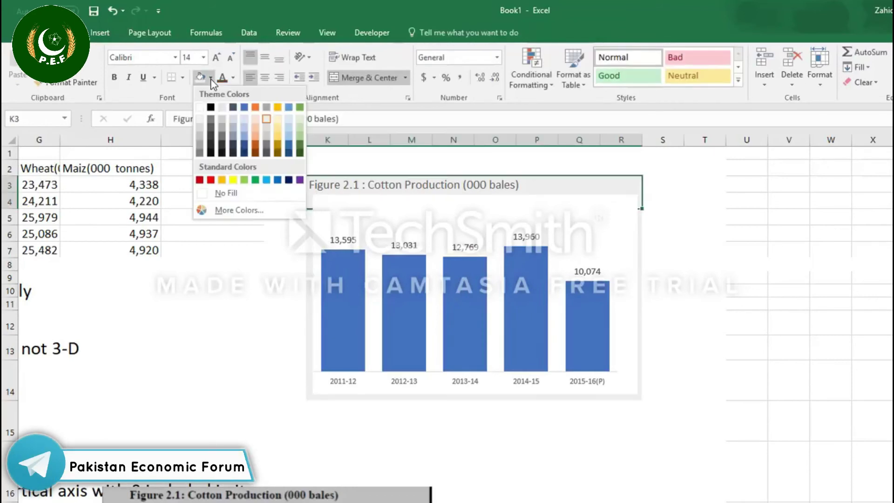
click(301, 137)
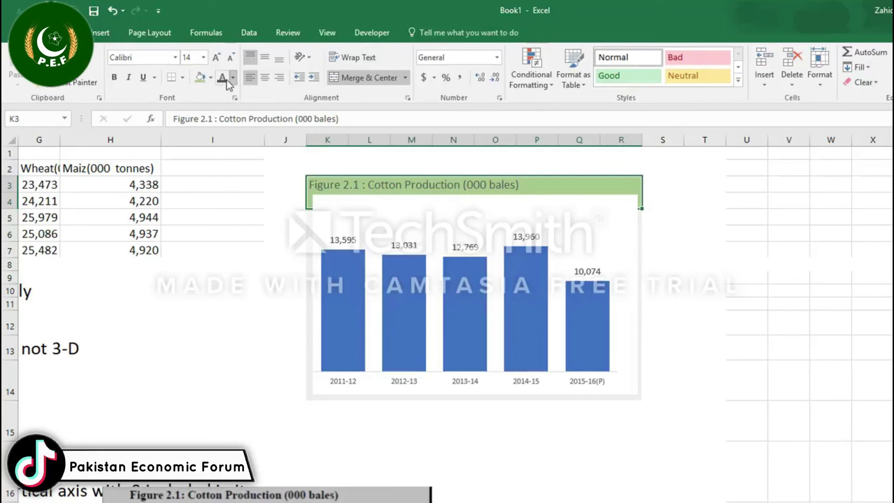
click(233, 78)
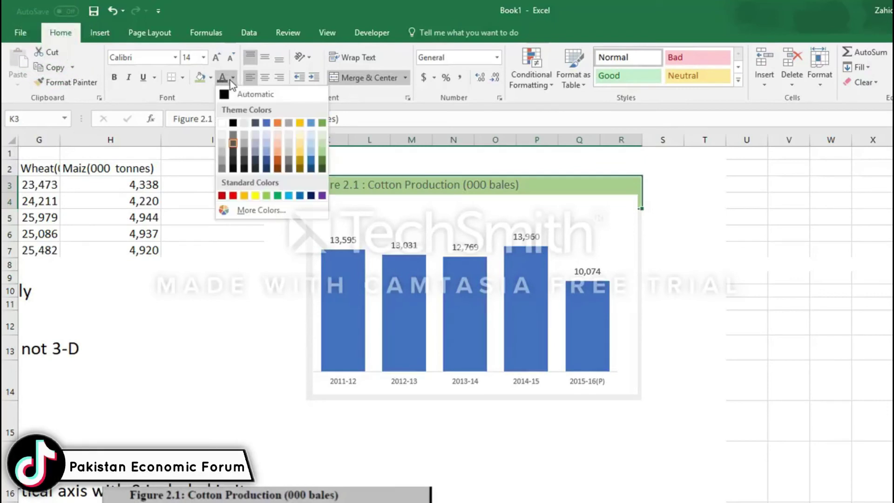
click(222, 123)
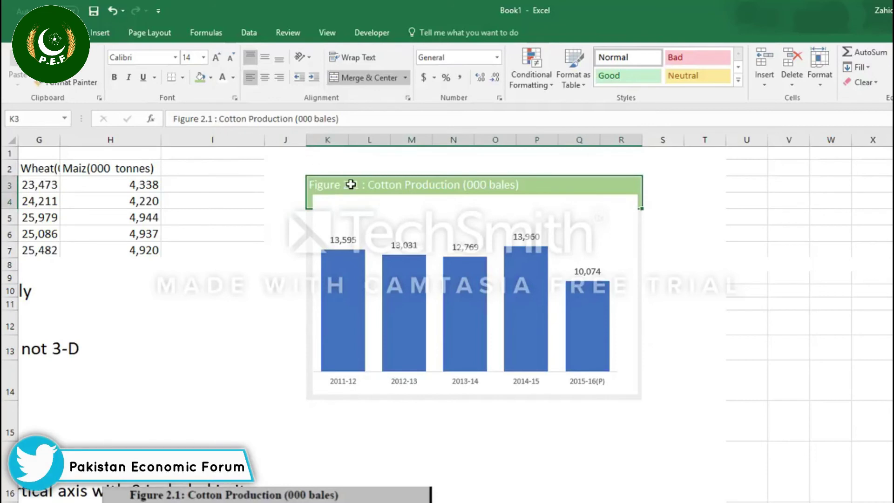
click(215, 60)
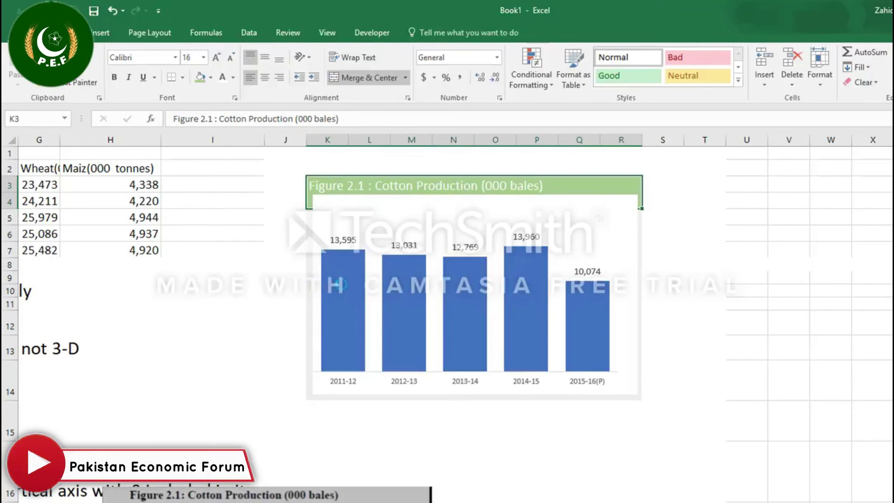
click(340, 284)
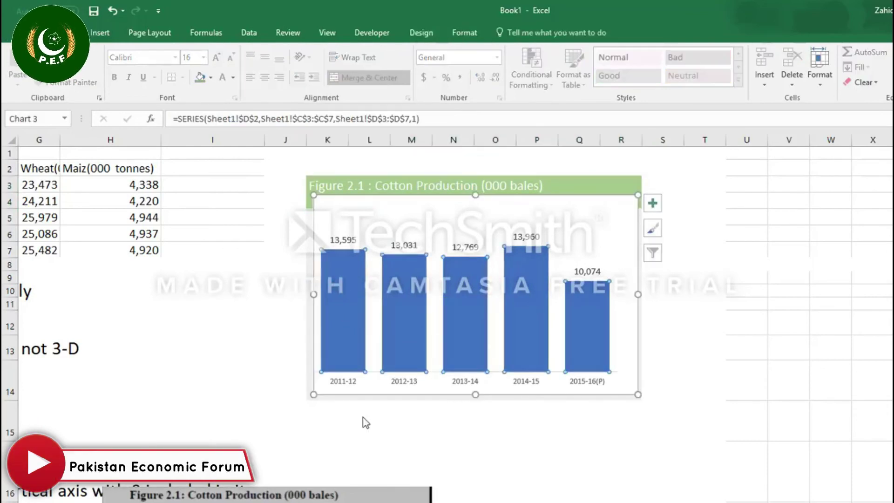
Give the Cotton column series a dark grey fill
right_click(339, 476)
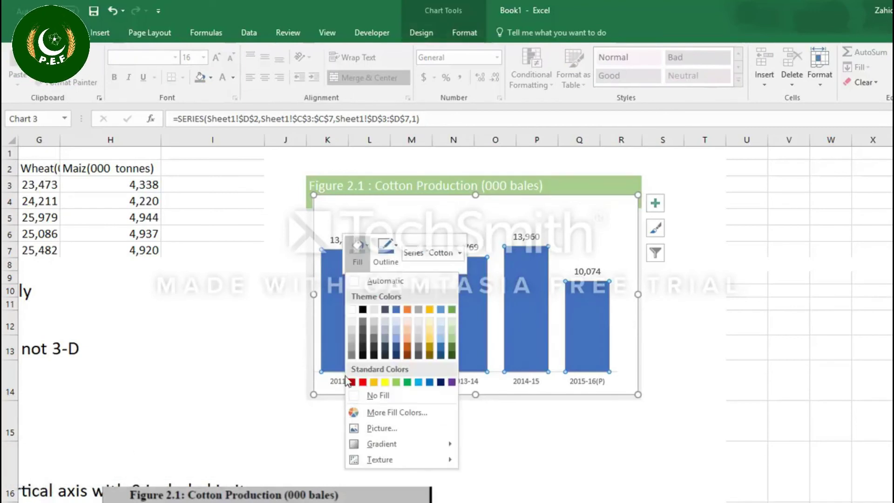
click(352, 354)
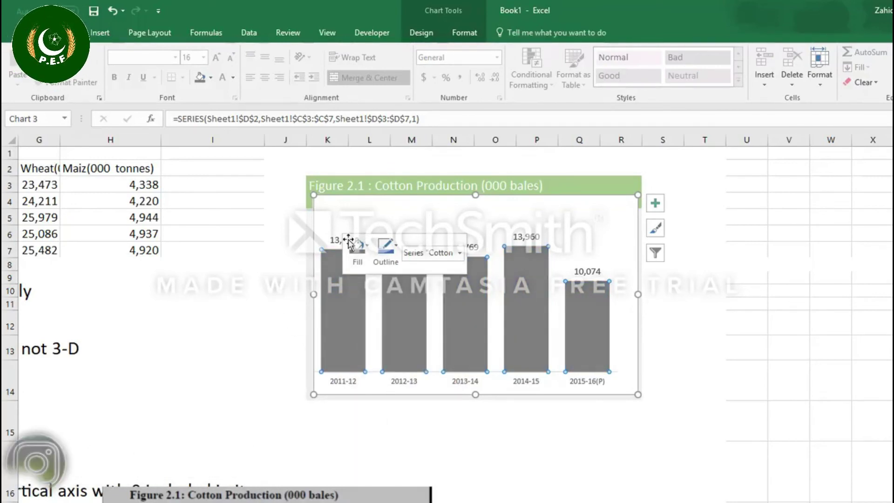
key(Escape)
key(Escape)
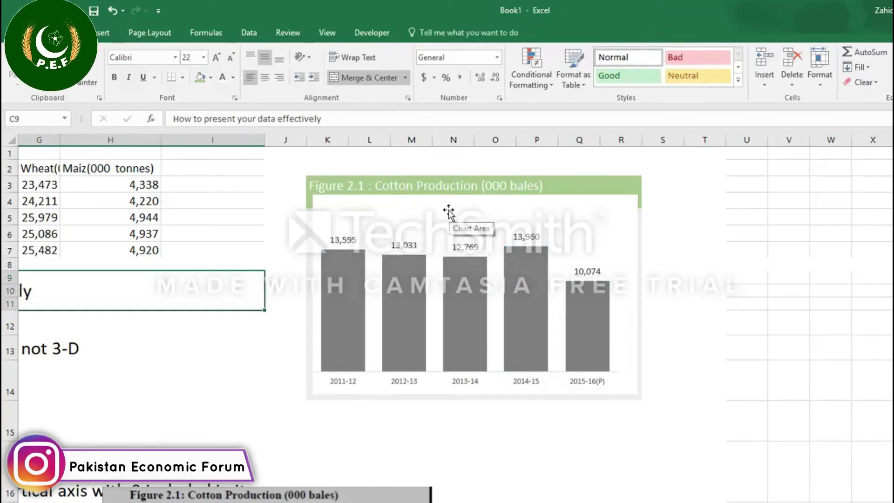
Widen the chart from both sides to line up with the green title banner
click(448, 216)
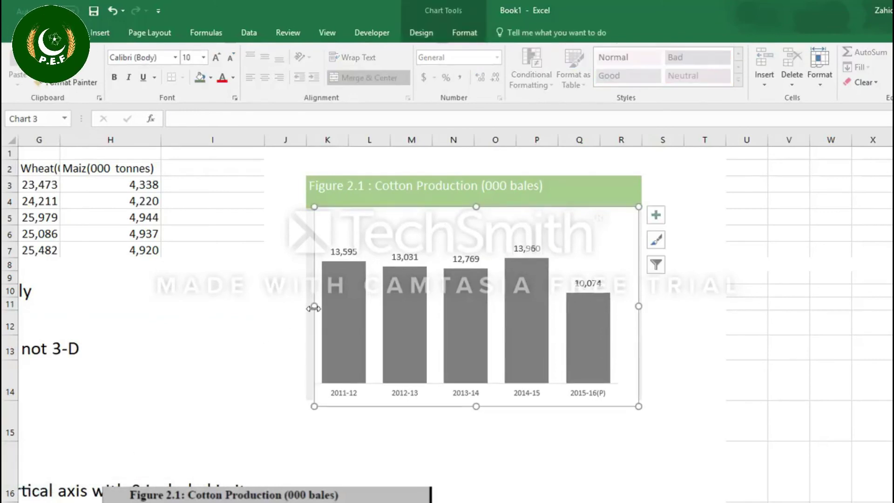
drag(307, 312, 306, 310)
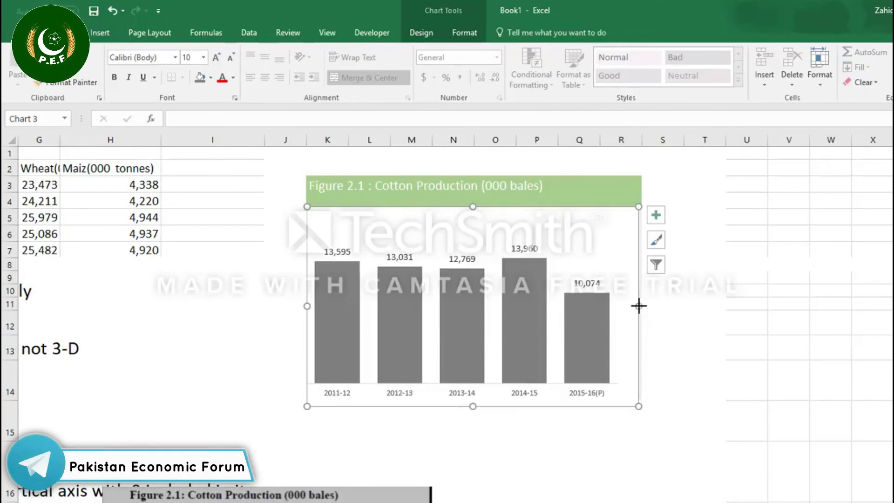
drag(638, 306, 639, 306)
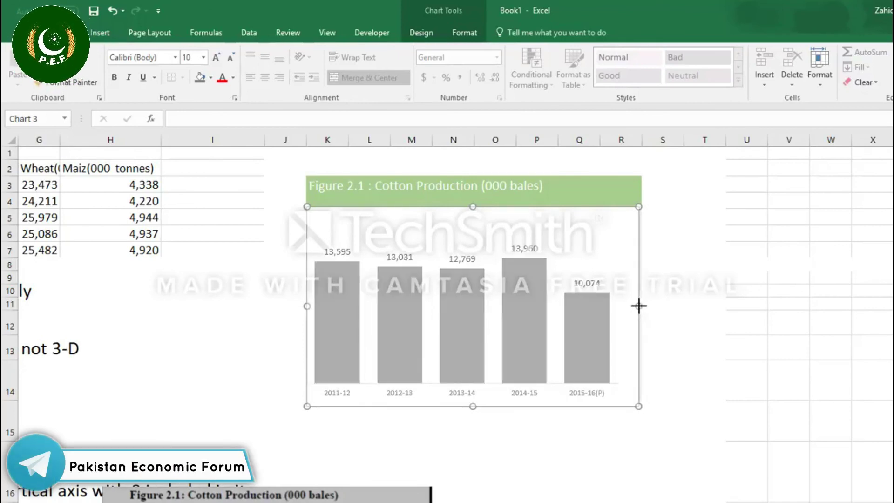
drag(638, 306, 641, 306)
click(727, 333)
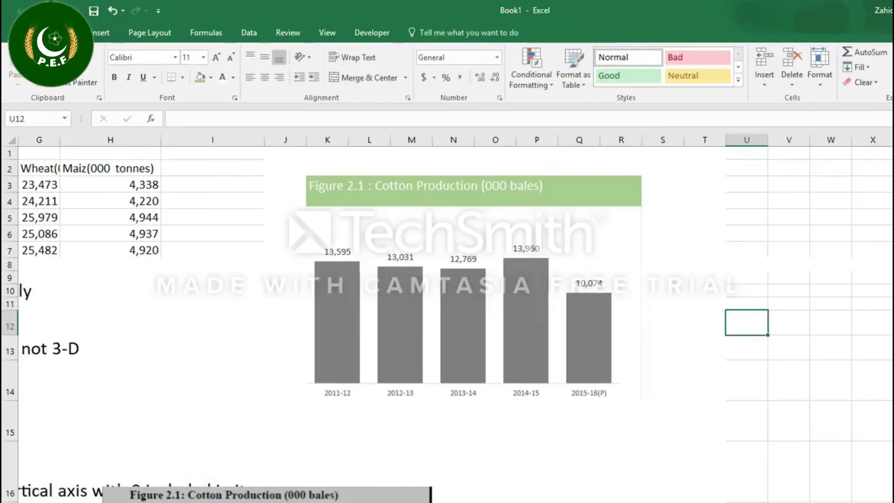
Move the original cotton figure up to column G, row 3 beside the grey chart
mouse_move(173, 497)
mouse_down()
mouse_move(172, 294)
mouse_move(151, 184)
mouse_move(90, 206)
mouse_up()
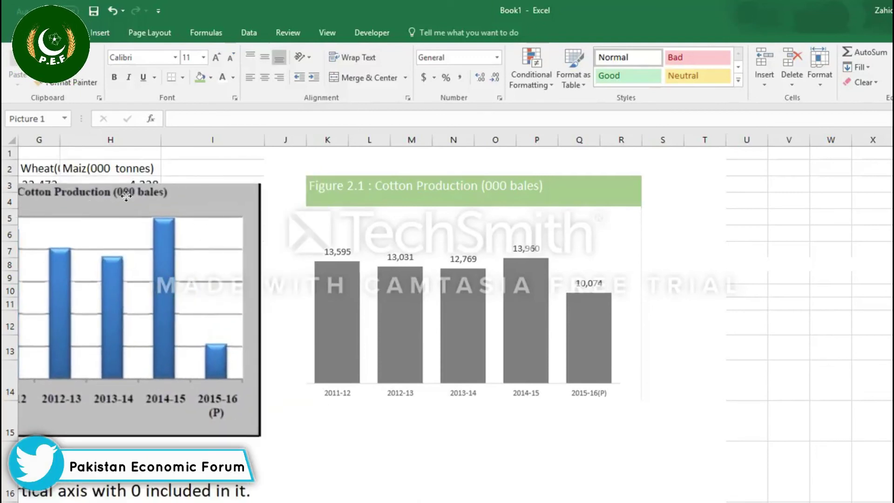
drag(126, 195, 125, 198)
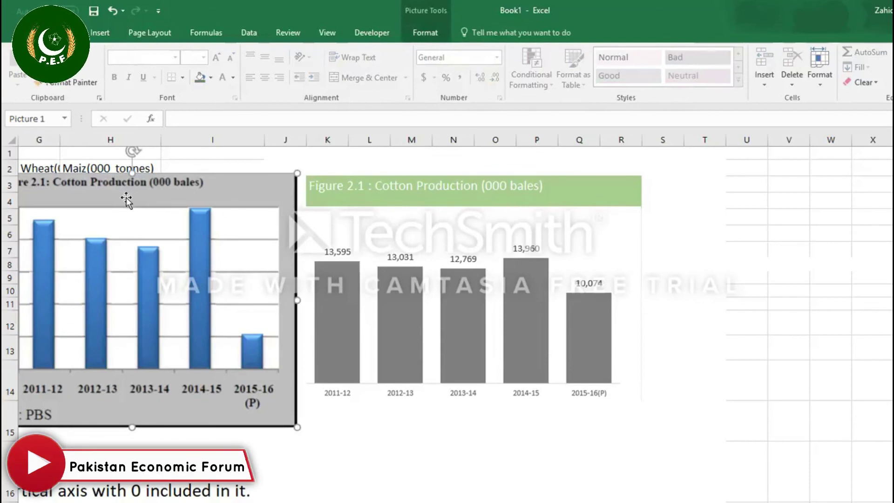
click(547, 434)
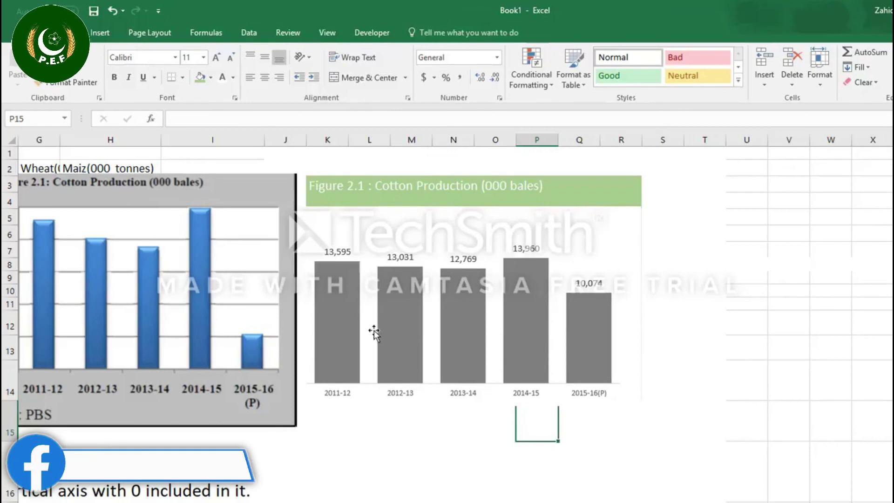